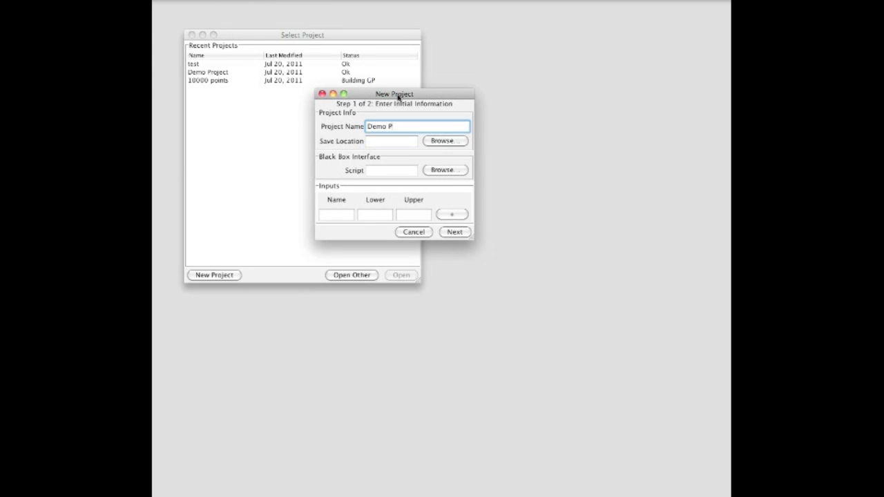
Step: Finish naming the new project Demo Project and set its save location to the Desktop folder
key("Tab")
left_click(439, 141)
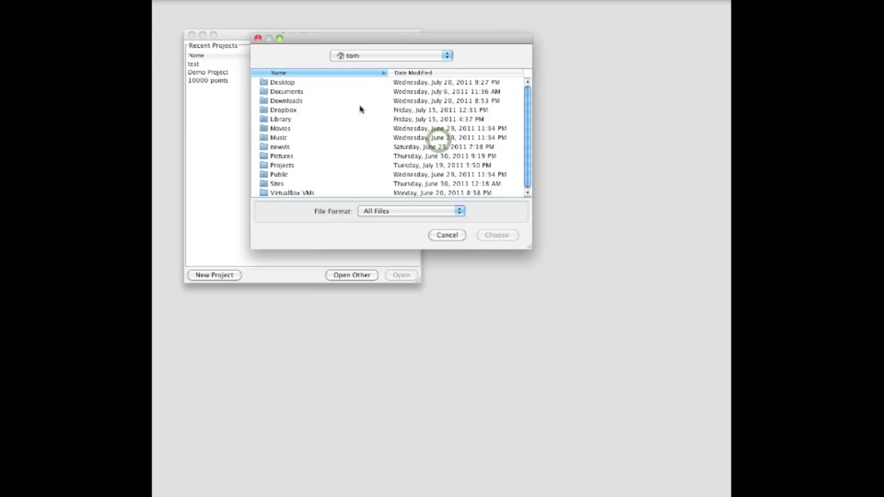
left_click(288, 85)
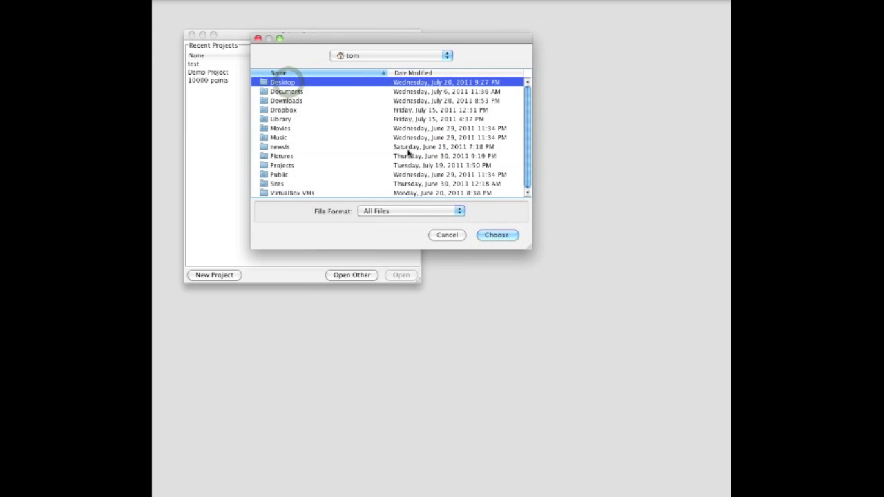
left_click(489, 236)
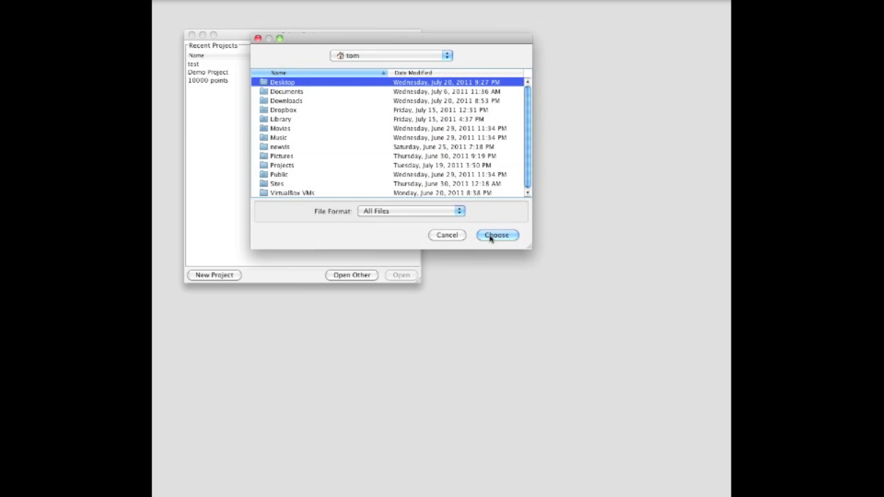
left_click(489, 235)
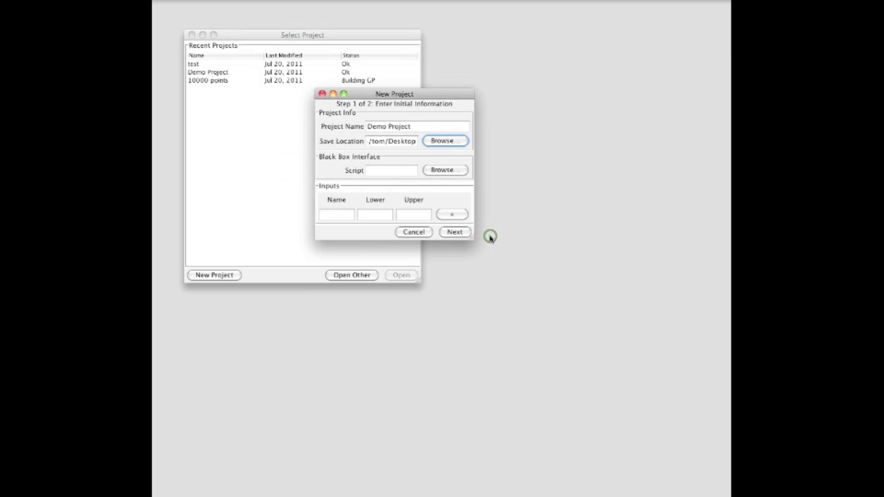
Step: Choose run_segmentation.sh from the Segmentation folder in Documents as the black box interface script
left_click(446, 171)
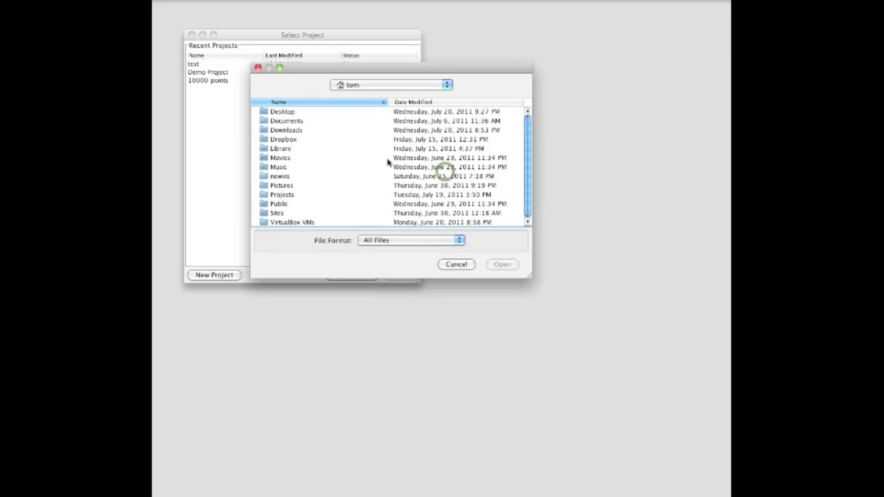
double_click(286, 121)
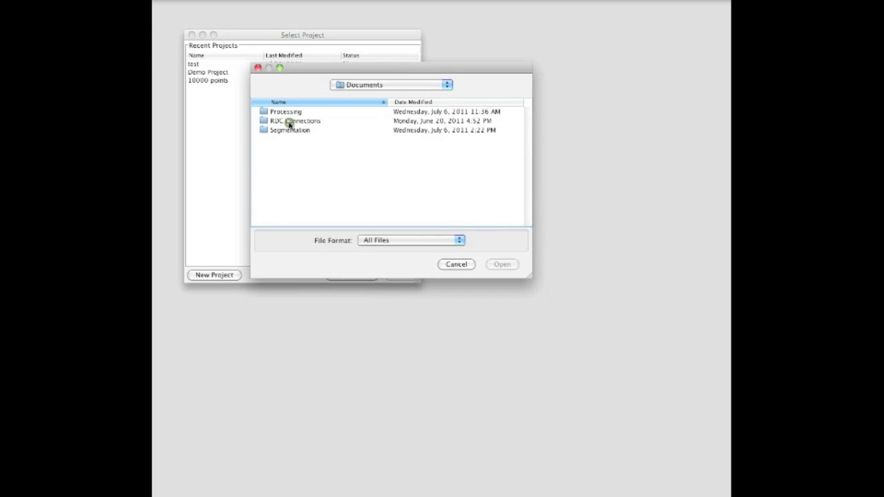
double_click(283, 130)
left_click(289, 157)
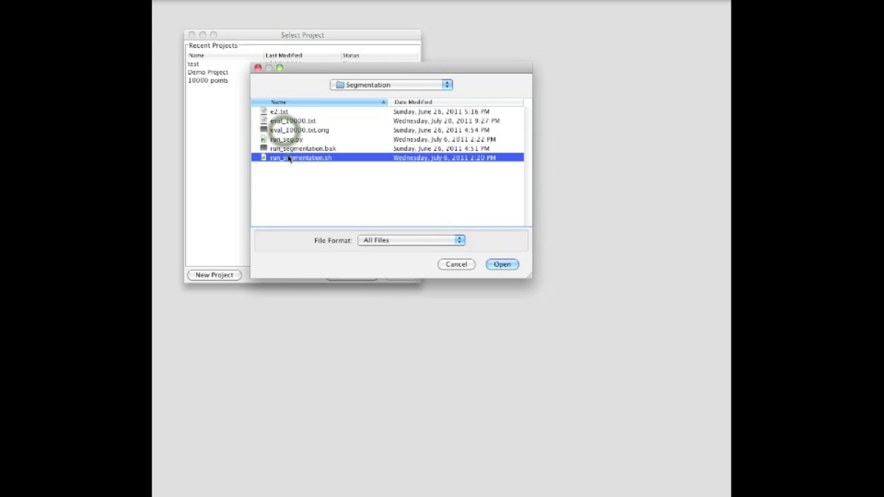
left_click(510, 268)
Step: Add seven more input parameter rows so that the project has eight in total
left_click(458, 216)
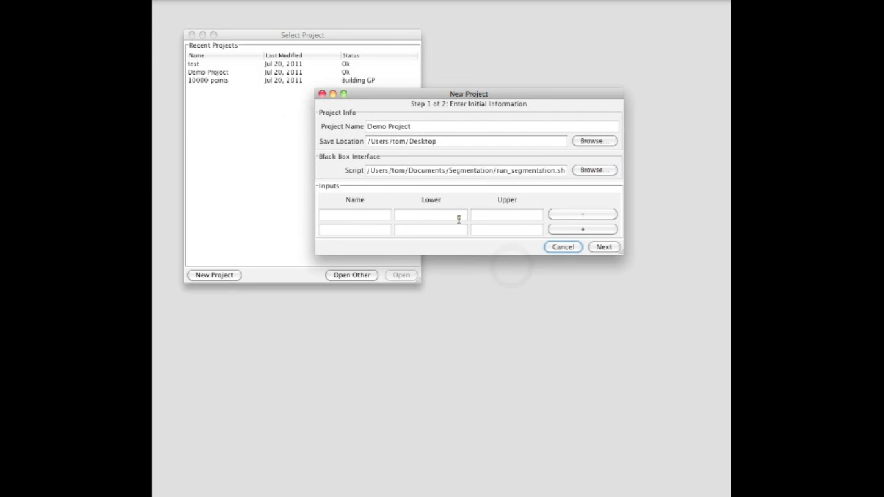
left_click(603, 232)
left_click(603, 249)
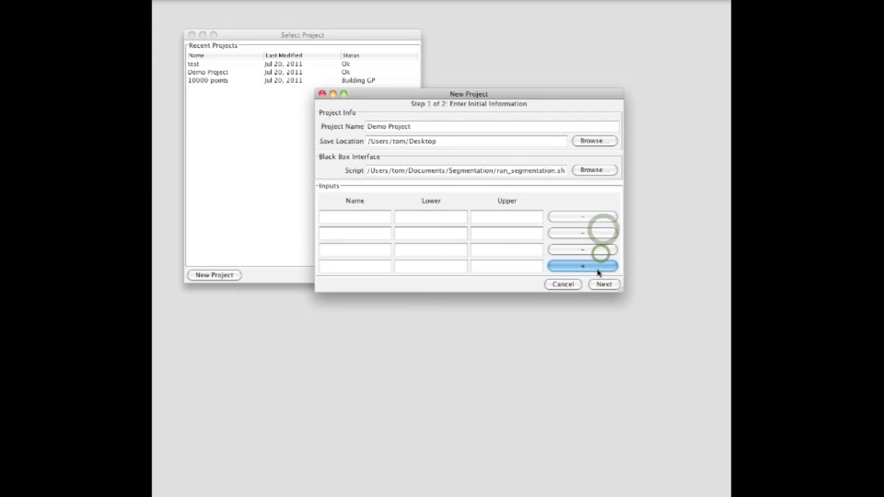
left_click(599, 267)
left_click(594, 282)
left_click(594, 297)
left_click(590, 311)
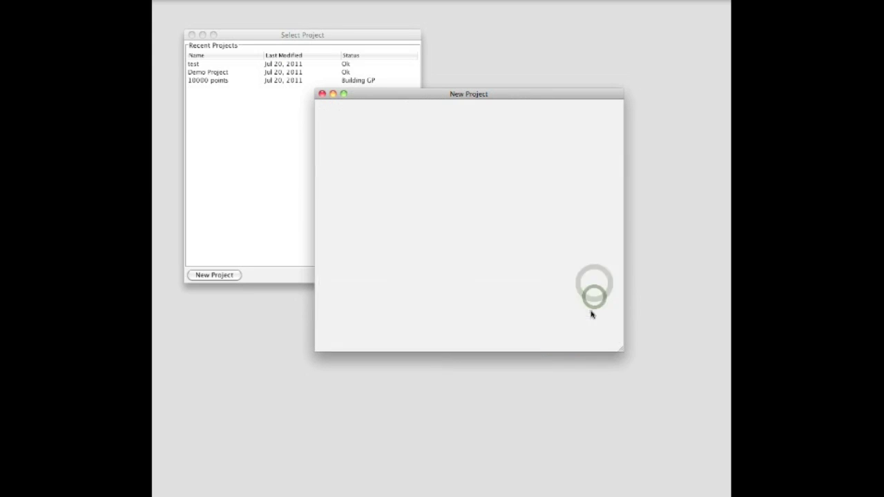
Step: Define the first input parameter as alpha1 with lower bound 0 and upper bound 1
left_click(368, 217)
type("al")
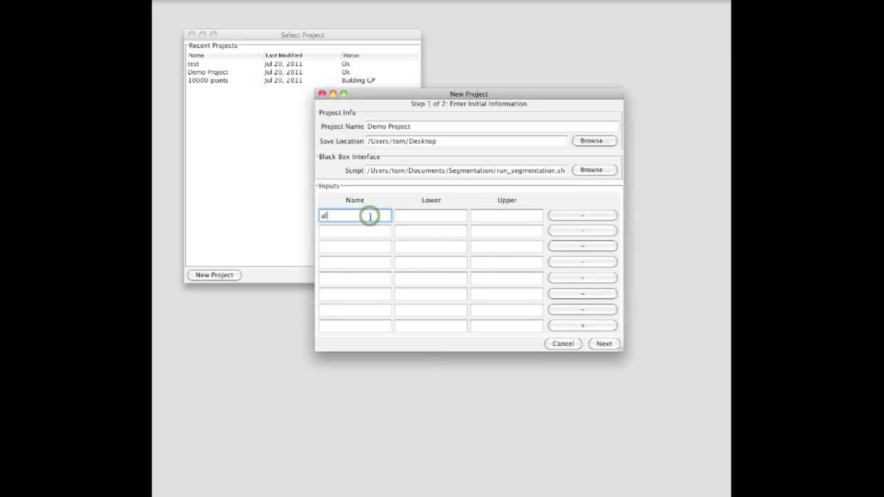
type("pha1")
key("Tab")
type("0")
key("Tab")
type("1")
Step: Define the second input parameter as alpha2 with lower bound 0 and upper bound 1
key("Tab")
key("Tab")
type("alpha2")
key("Tab")
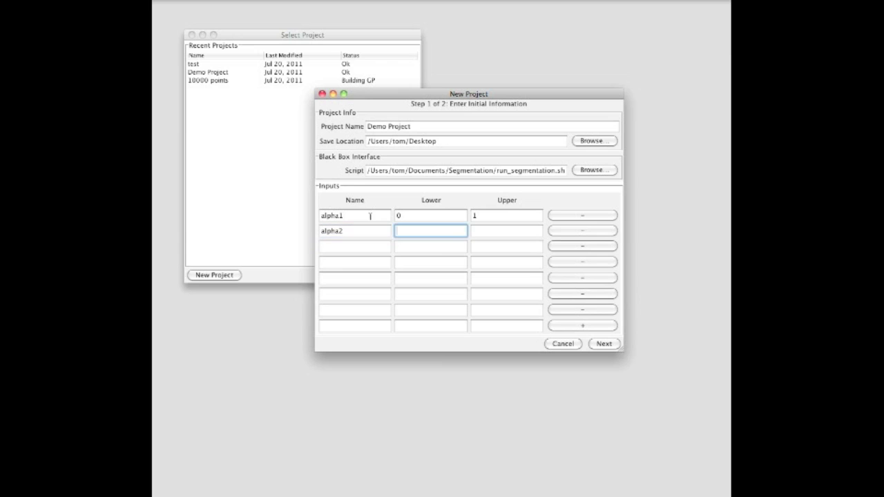
type("0")
key("Tab")
type("1")
Step: Define the remaining input parameters alpha3 through alpha7 and sigma, each with lower bound 0 and upper bound 1
key("Tab")
key("Tab")
type("alpha3")
key("Tab")
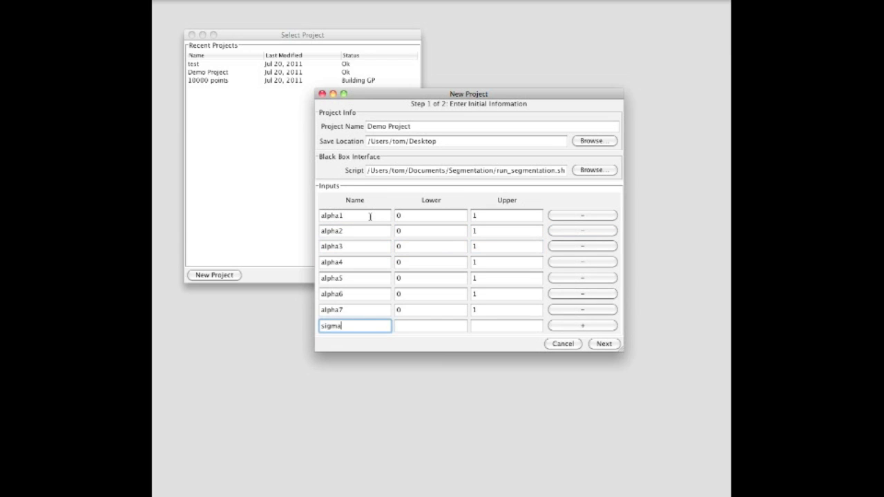
key("Tab")
type("0")
key("Tab")
type("1")
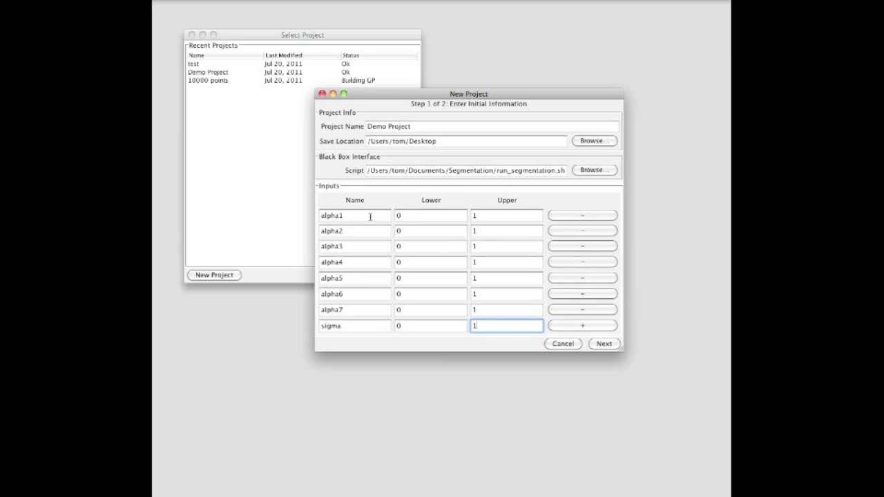
Step: Proceed to initial sampling and run 50 samples with the LHS method
left_click(605, 344)
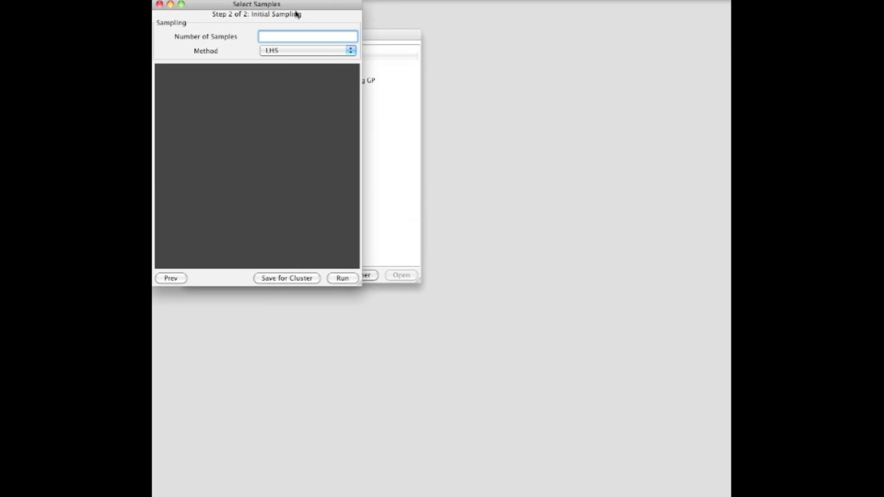
left_click_drag(293, 8, 436, 71)
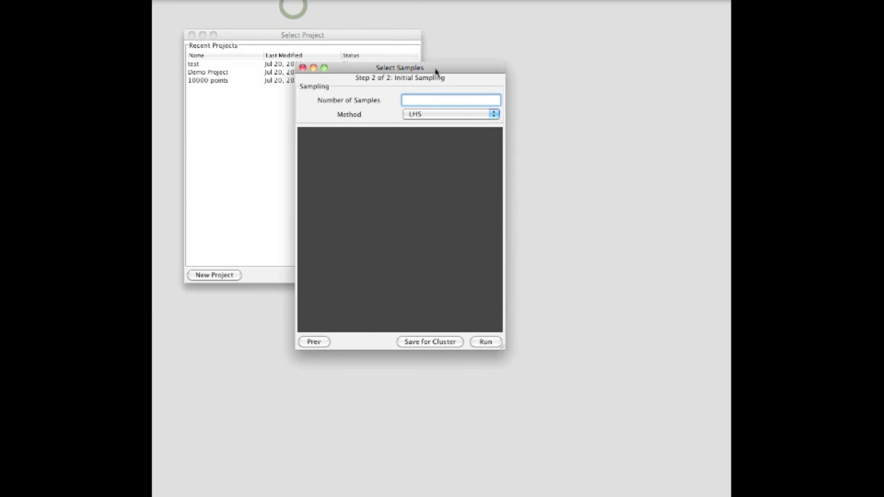
type("50")
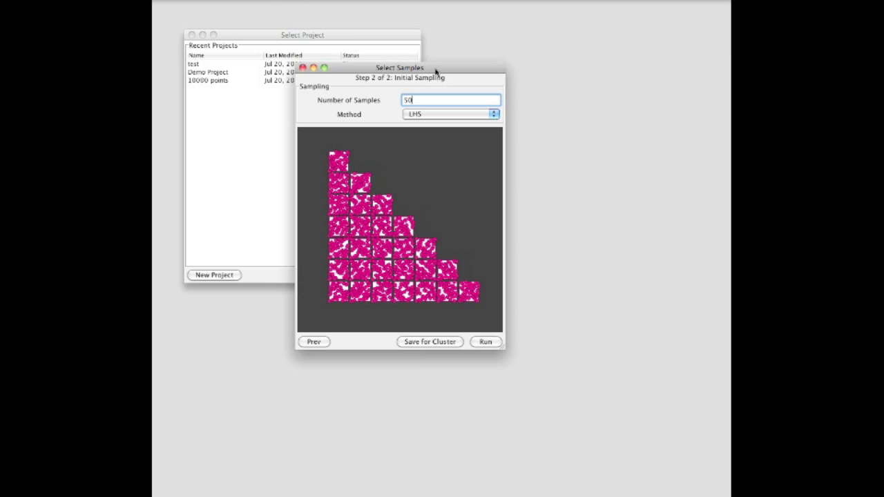
left_click(486, 342)
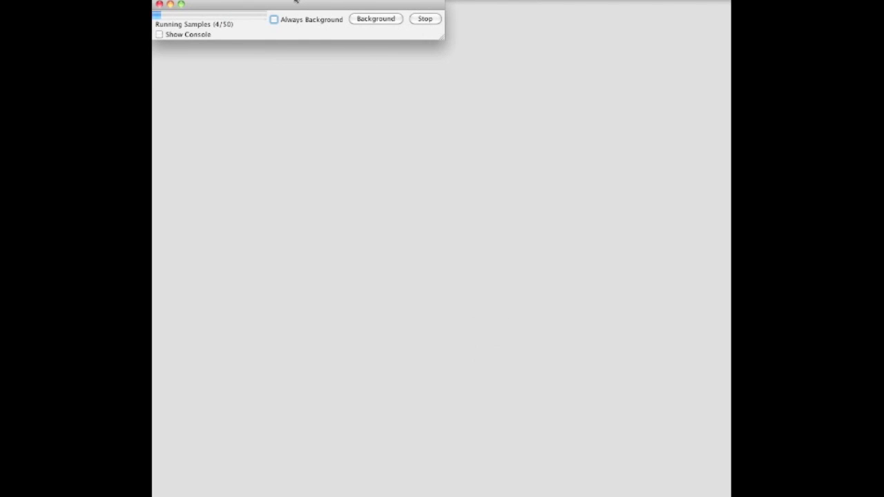
left_click_drag(293, 6, 358, 79)
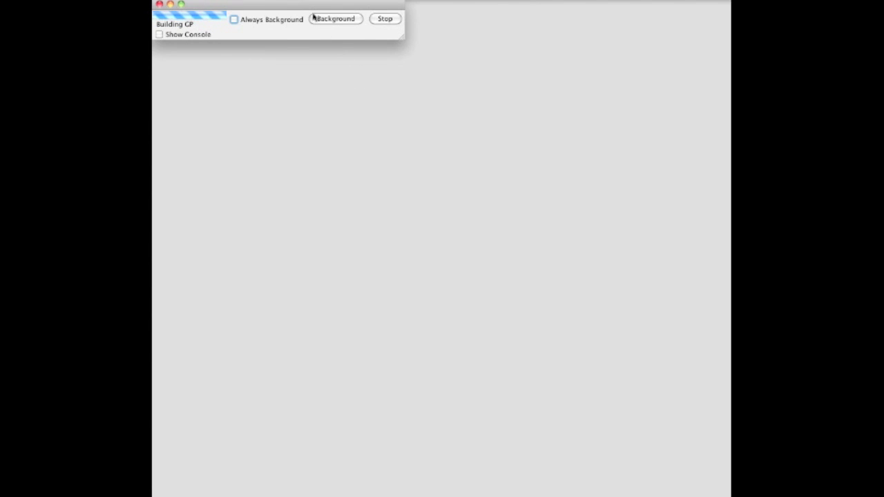
left_click_drag(302, 6, 371, 87)
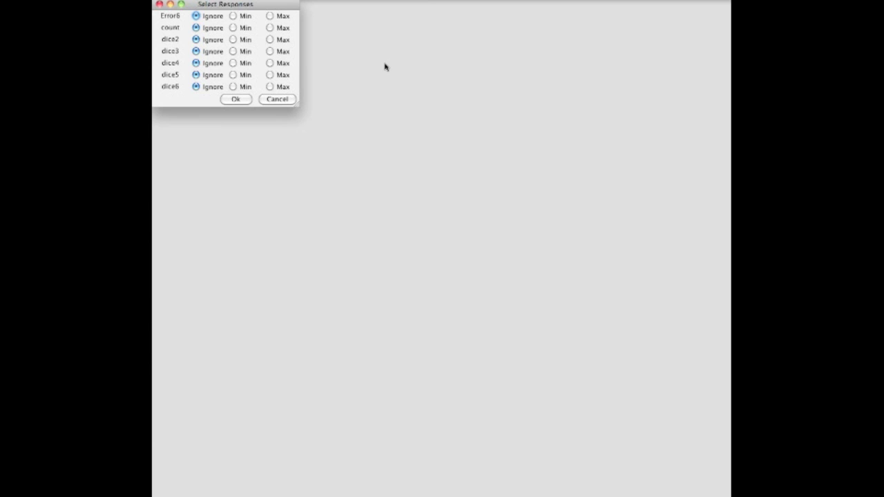
Step: Set the Error6 response to be minimized and dice2 through dice6 to be maximized, leaving count ignored, and accept the selection
left_click_drag(250, 7, 370, 62)
left_click(353, 71)
left_click(389, 94)
left_click(389, 105)
left_click(389, 117)
left_click(390, 129)
left_click(389, 140)
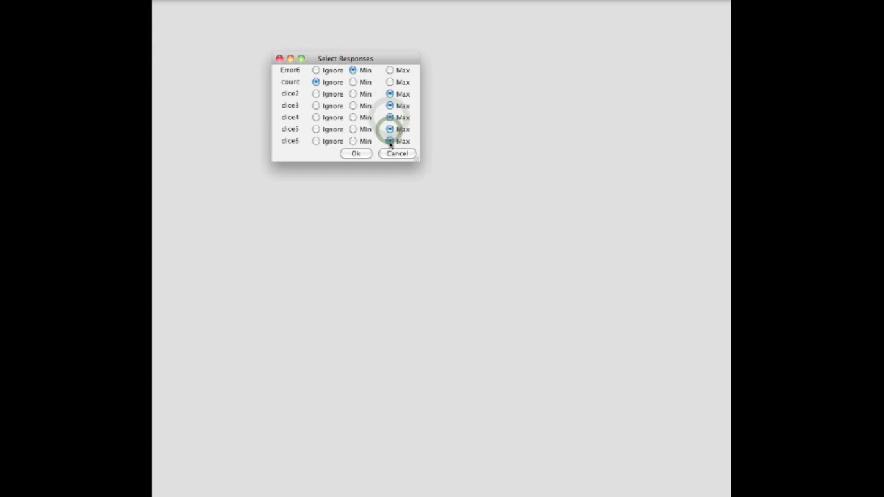
left_click(355, 154)
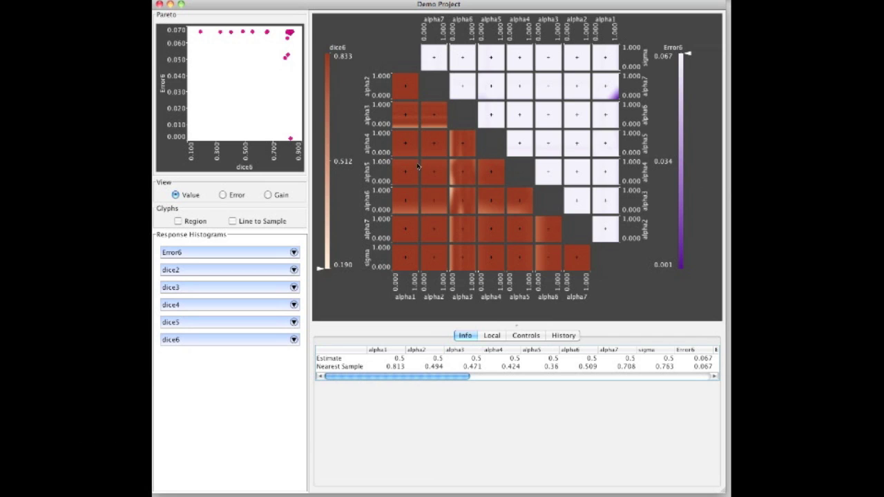
Step: Select the lowest-Error6 sample in the Pareto plot and restrict the color scales to low Error6 and high dice6 values
left_click(286, 61)
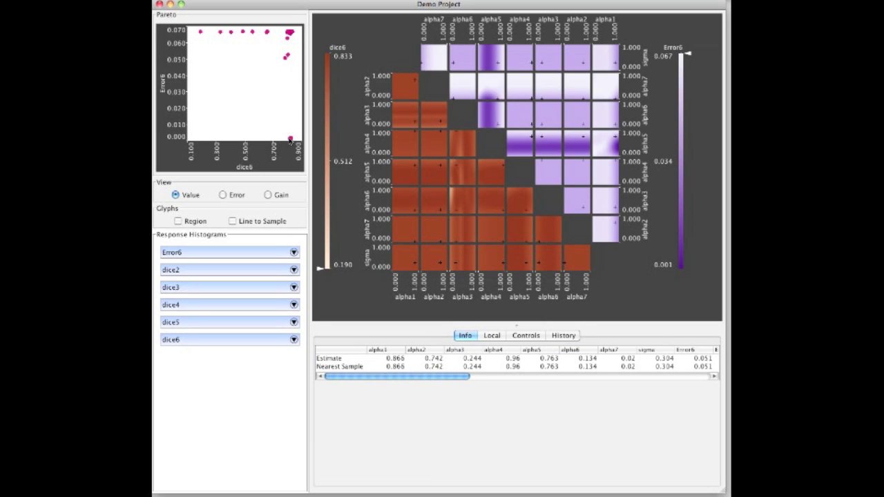
left_click(291, 139)
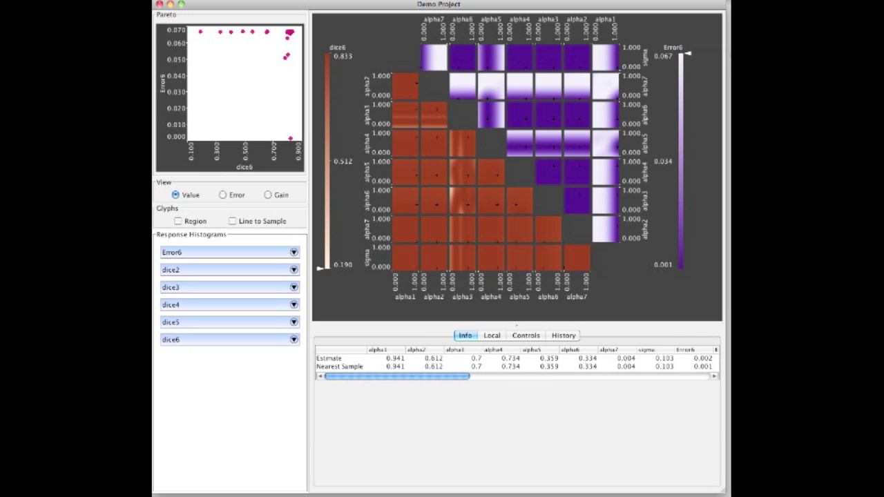
left_click_drag(686, 57, 682, 233)
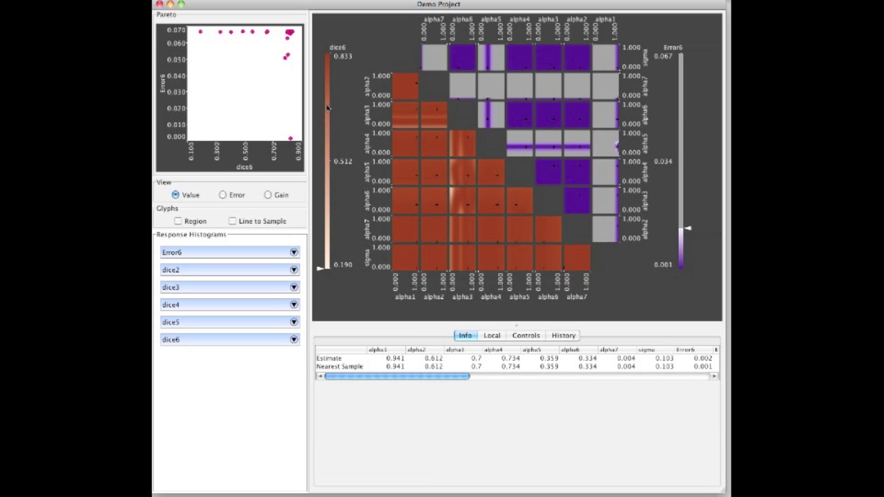
left_click_drag(328, 103, 328, 104)
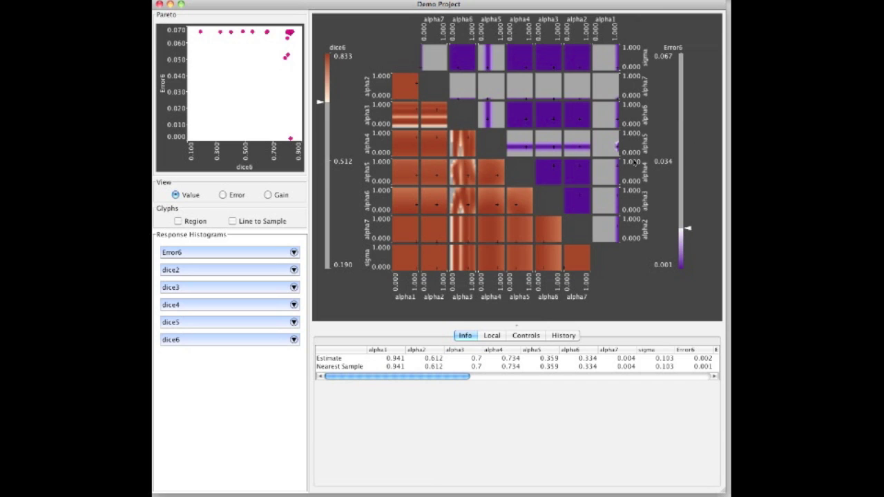
Step: Narrow the alpha7 zoom range to 0–0.078
left_click(528, 338)
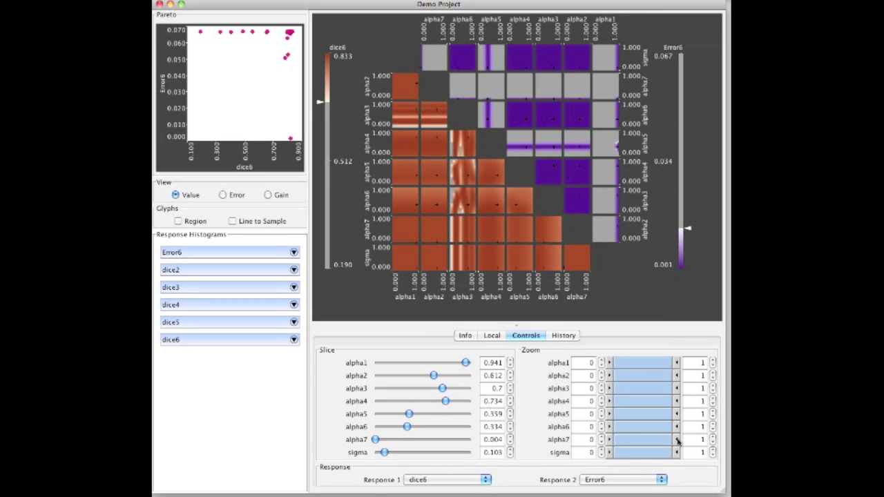
left_click_drag(678, 443, 649, 442)
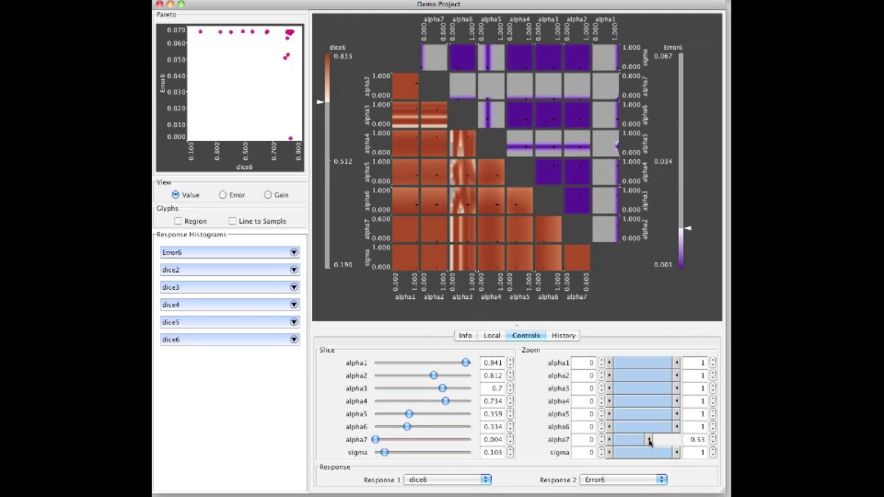
left_click_drag(649, 442, 622, 443)
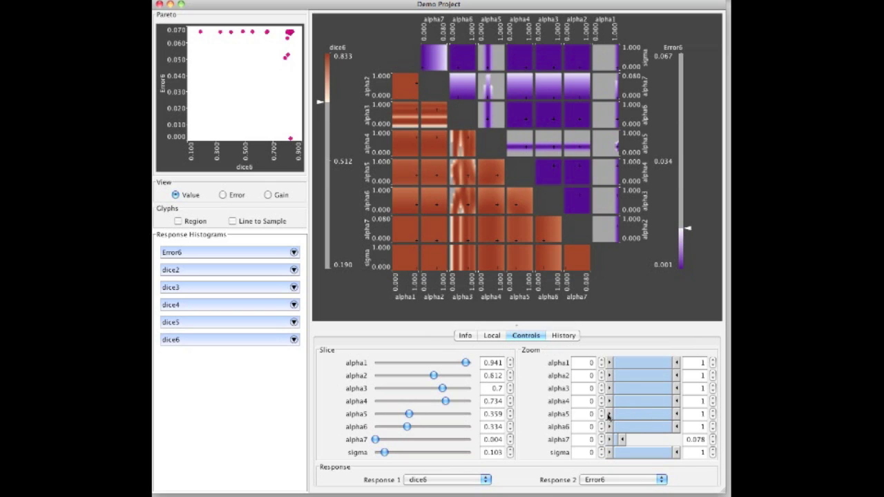
Step: Narrow the zoom ranges to 0.243–0.461 for alpha5 and 0.861–1 for alpha1
left_click_drag(608, 417, 624, 417)
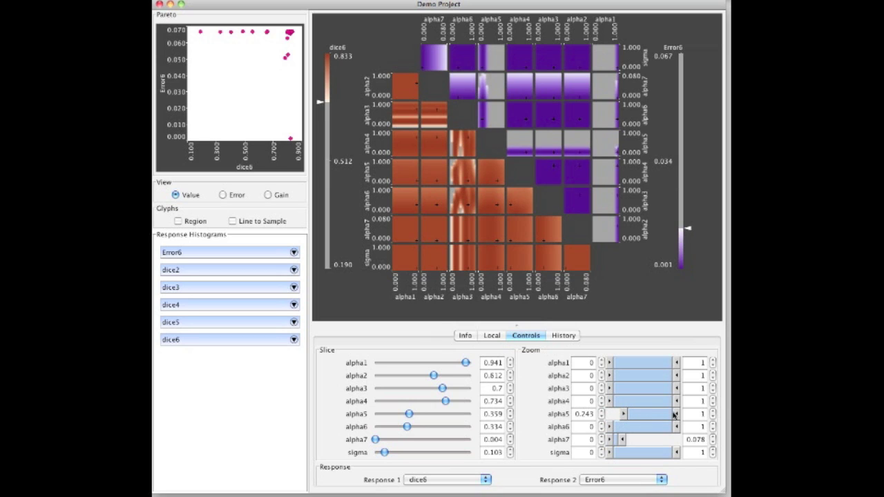
left_click_drag(677, 414, 645, 415)
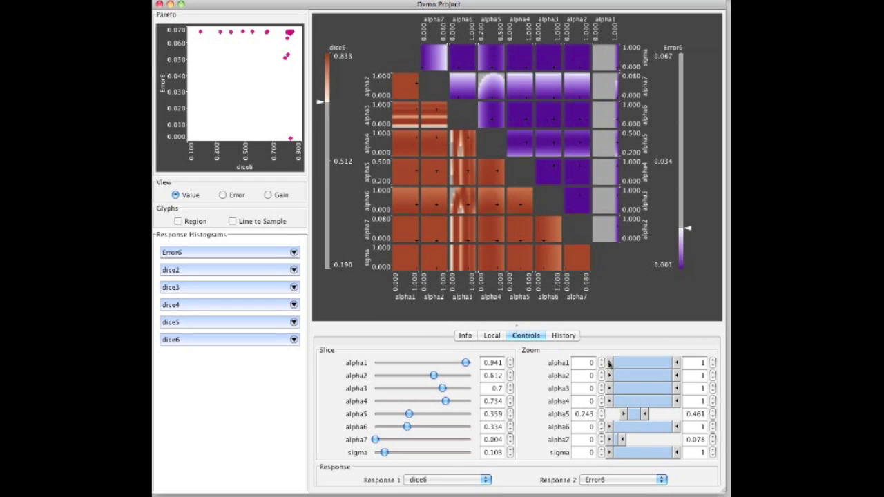
left_click_drag(609, 362, 660, 366)
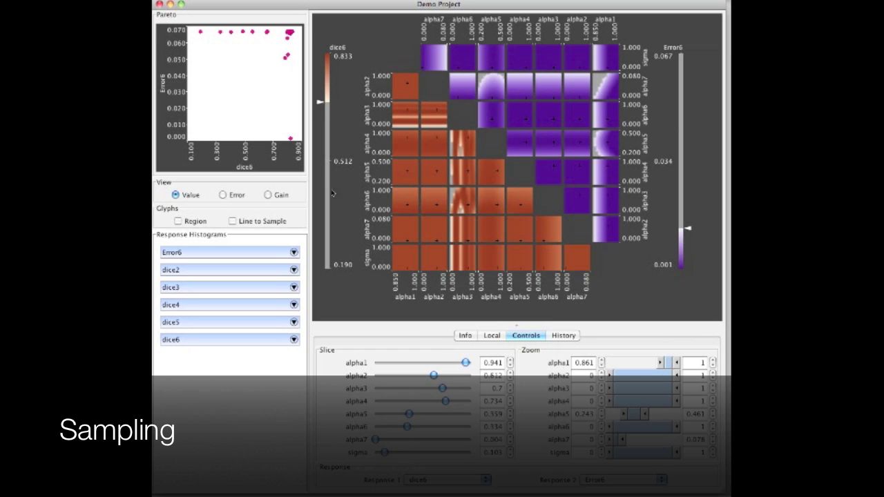
Step: Inspect the Error view, switch to Gain, and move the slice point to about alpha3 0.581 and alpha6 0.66
left_click(223, 196)
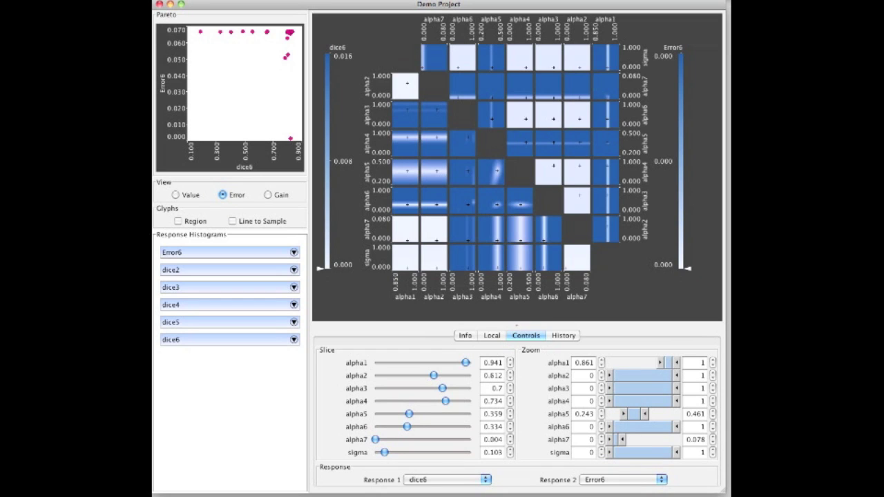
left_click(268, 196)
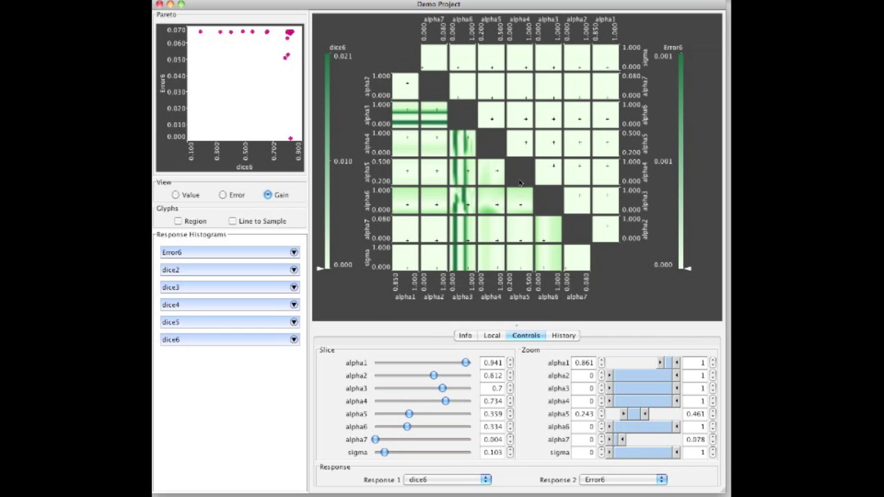
left_click(465, 200)
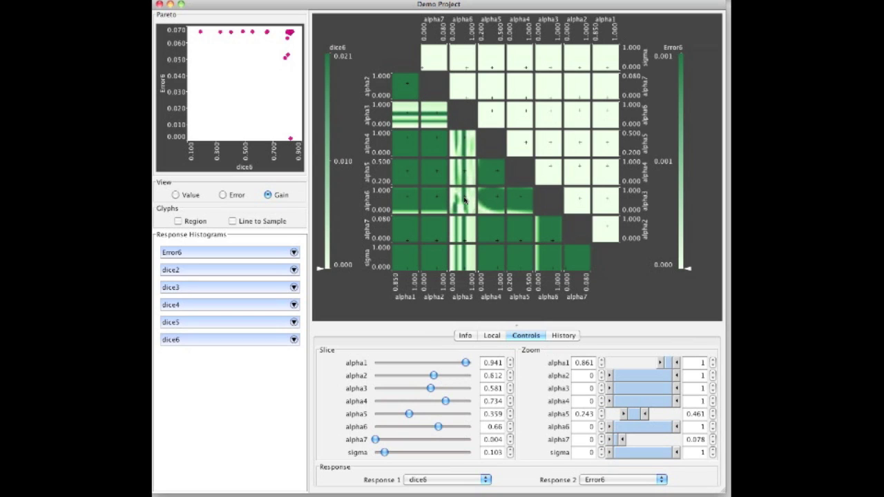
Step: Set the local sampling radius of alpha5 to 0.387 and show the region glyph in the plot matrix
left_click(491, 336)
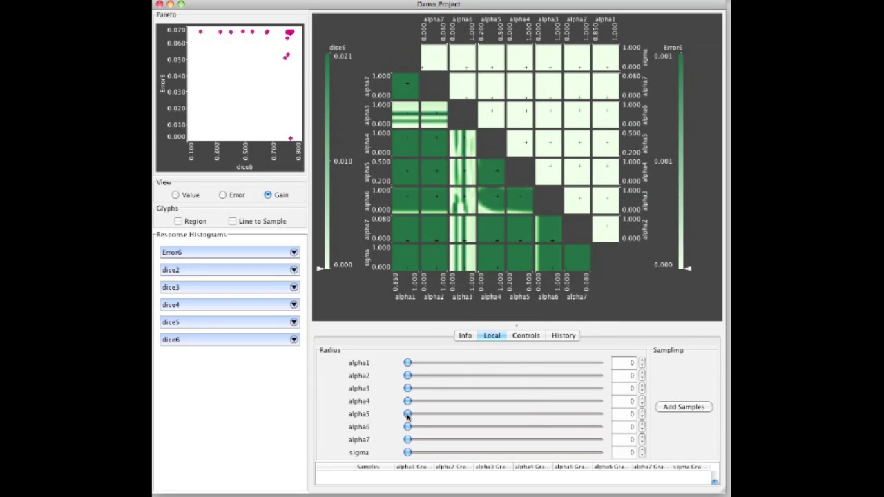
left_click_drag(407, 415, 559, 419)
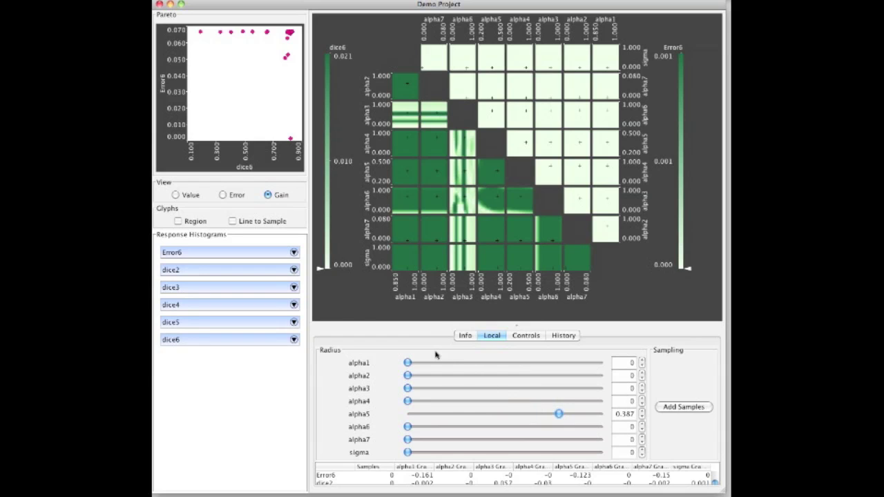
left_click(179, 221)
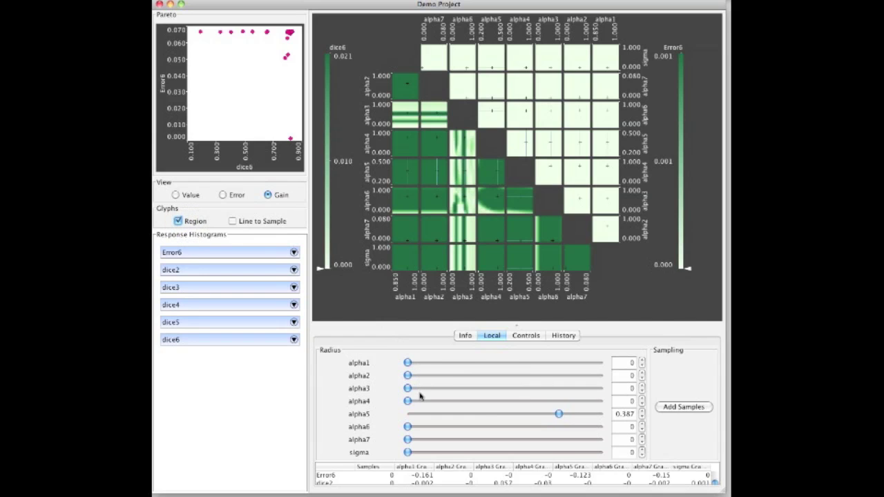
Step: Set the local radii to 0.057 for alpha1, 0.389 for alpha2, 0.089 for alpha3, 0.5 for alpha4, 0.326 for alpha6, 0.063 for alpha7 and 0.428 for sigma
left_click_drag(408, 388, 442, 392)
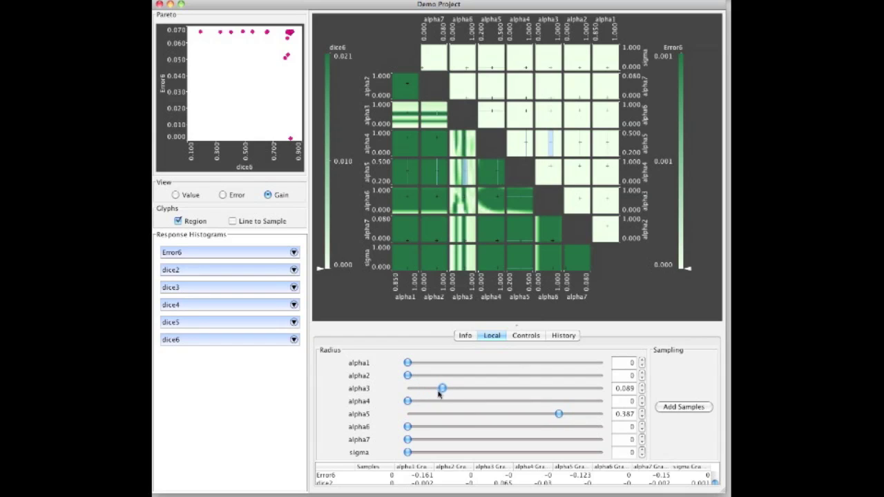
left_click_drag(407, 404, 598, 408)
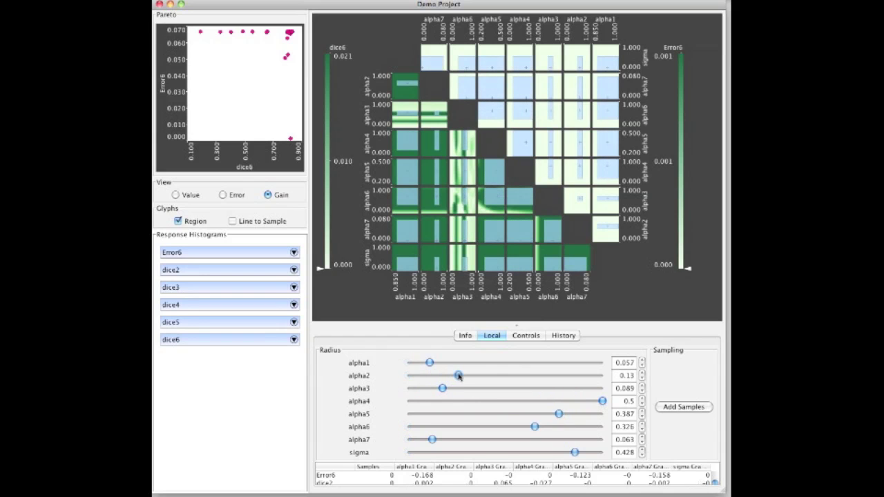
left_click_drag(459, 375, 560, 379)
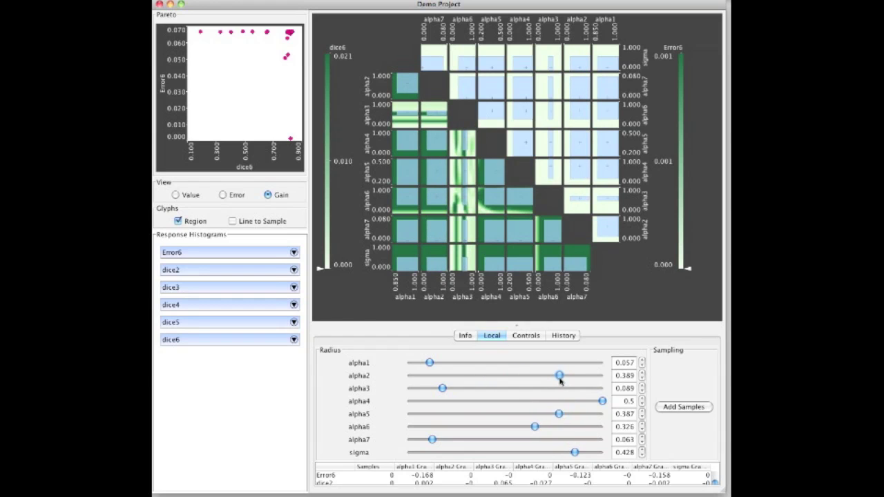
Step: Add 25 samples within the local region using the LHS method and run them
left_click(681, 408)
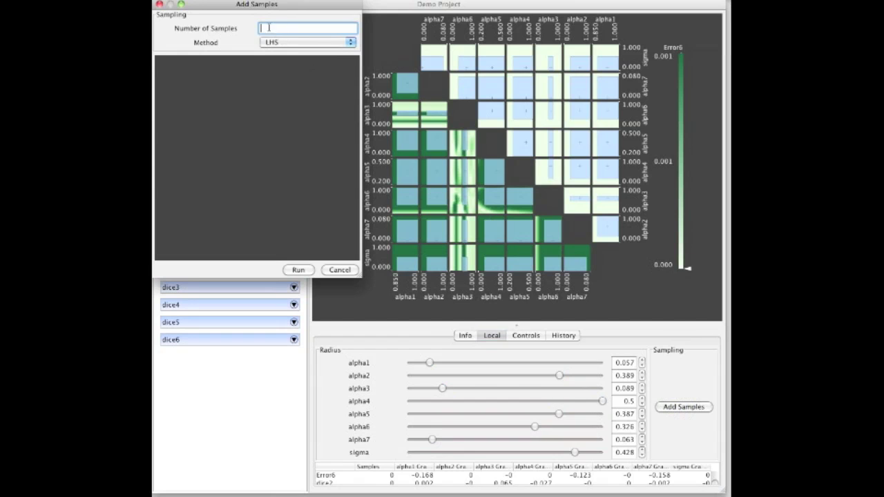
left_click_drag(258, 6, 459, 82)
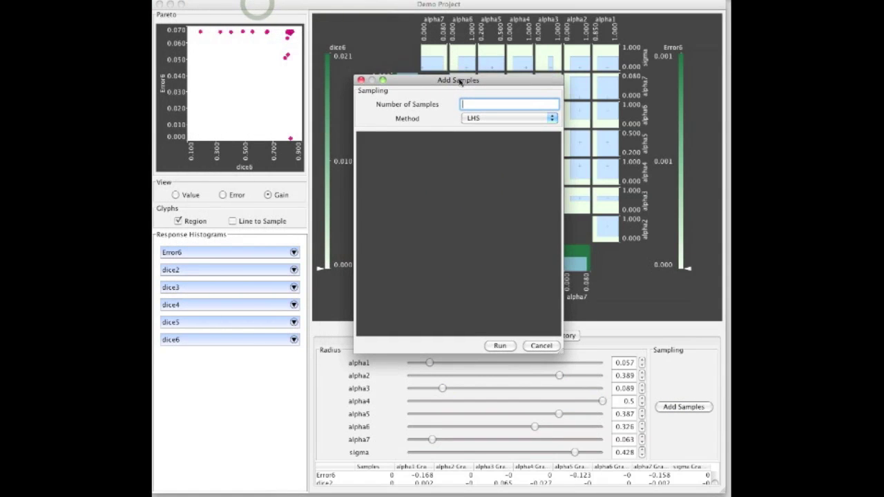
type("25")
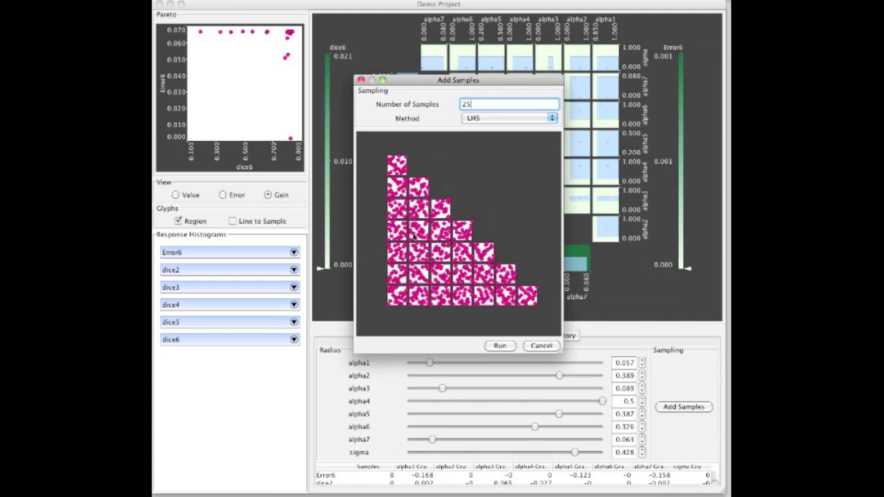
left_click(503, 346)
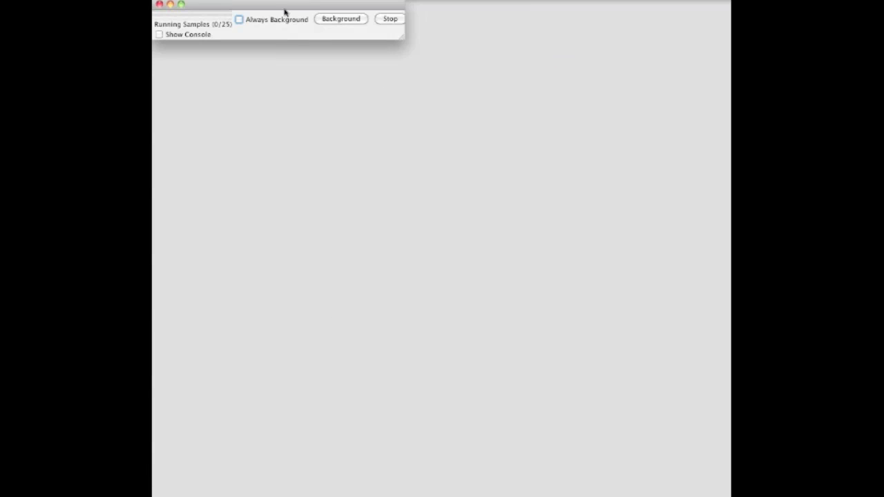
left_click_drag(284, 11, 380, 55)
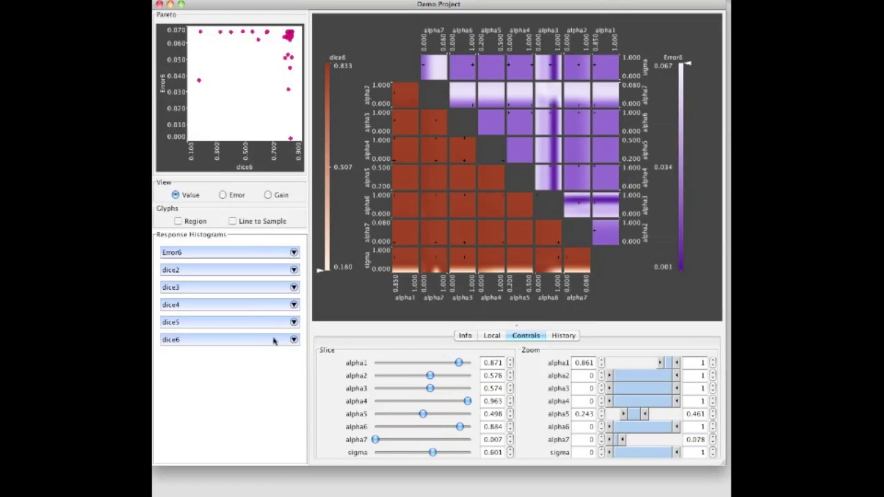
Step: Expand the response histograms of dice6 and Error6 to examine their distributions
left_click(294, 341)
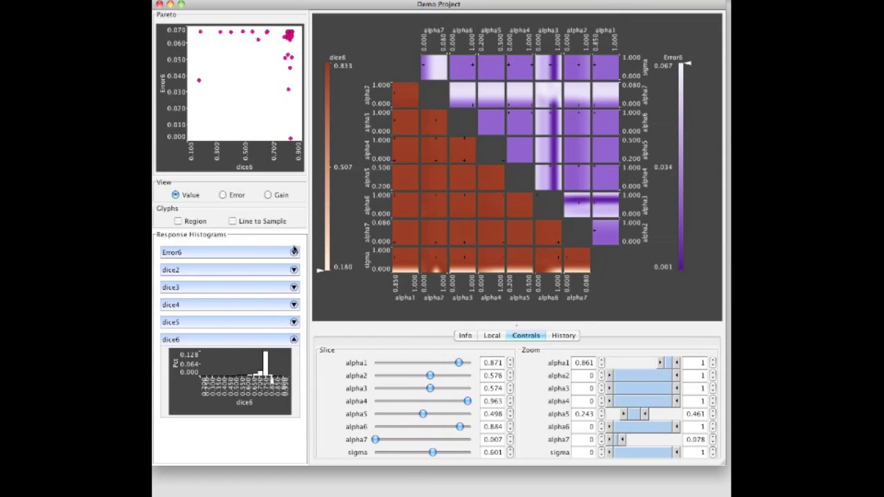
left_click(294, 253)
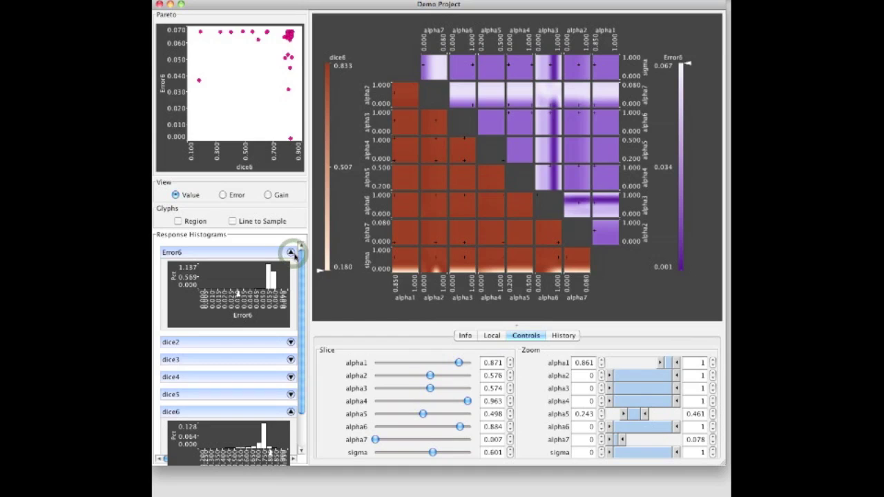